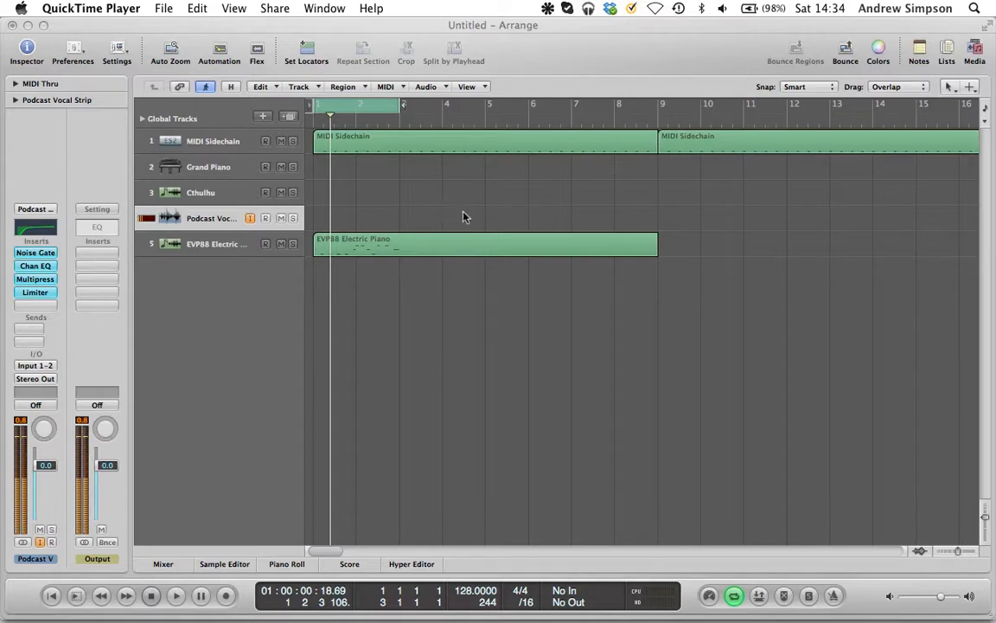
# Shorten the EVP88 Electric Piano region to end at bar 3 and open its notes in the Piano Roll
pyautogui.click(661, 250)
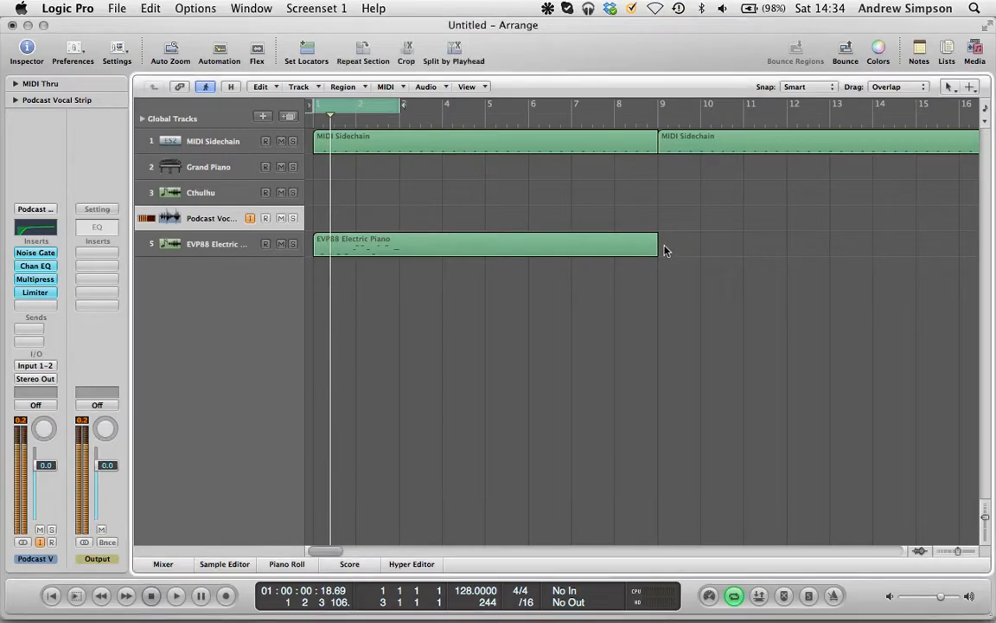
pyautogui.moveTo(655, 248); pyautogui.dragTo(403, 250)
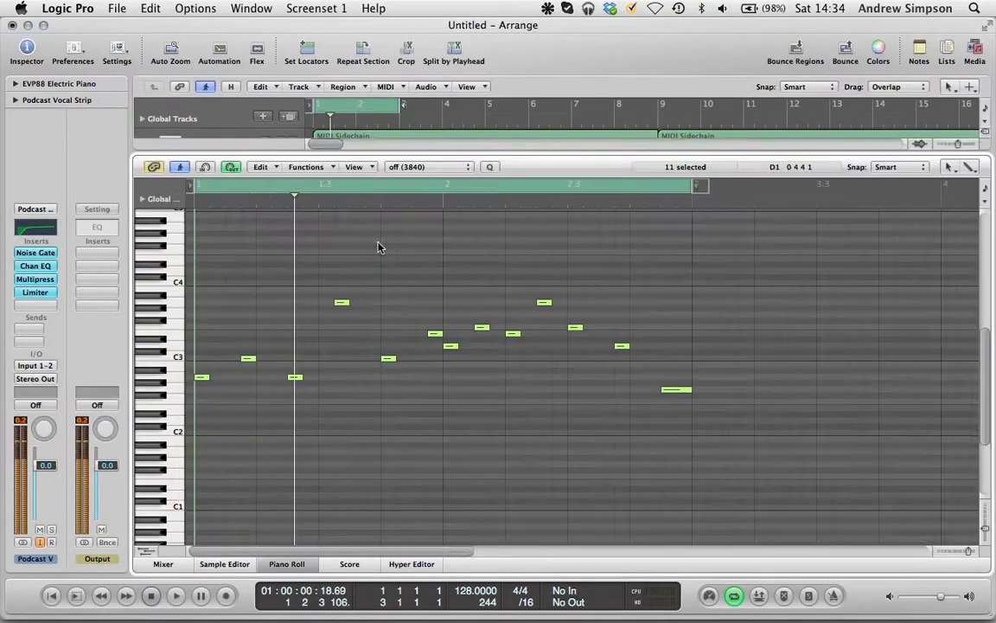
pyautogui.doubleClick(378, 247)
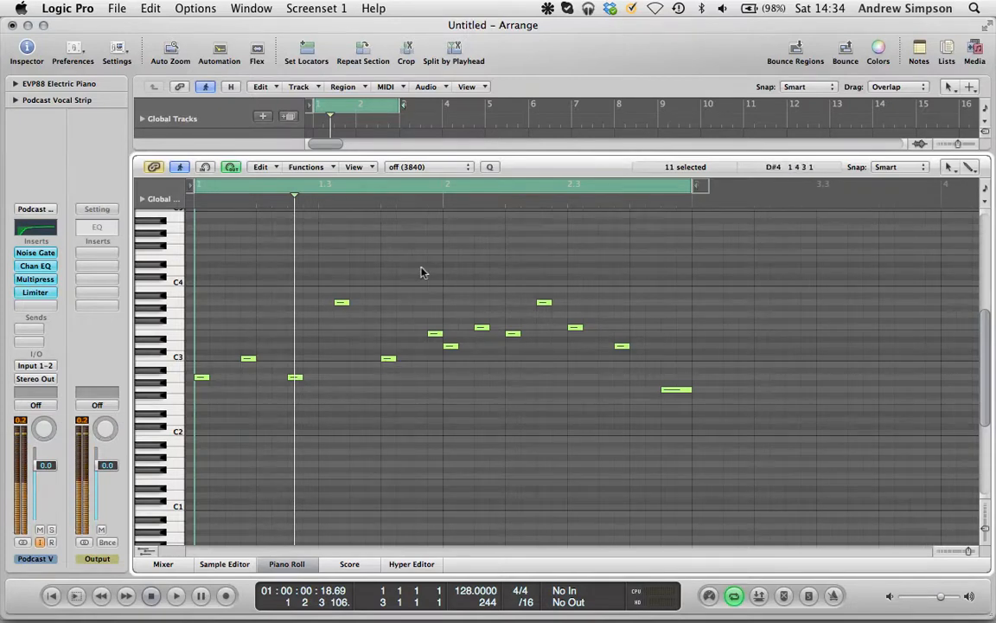
# Play back the two-bar electric piano melody on its own
pyautogui.press('space')
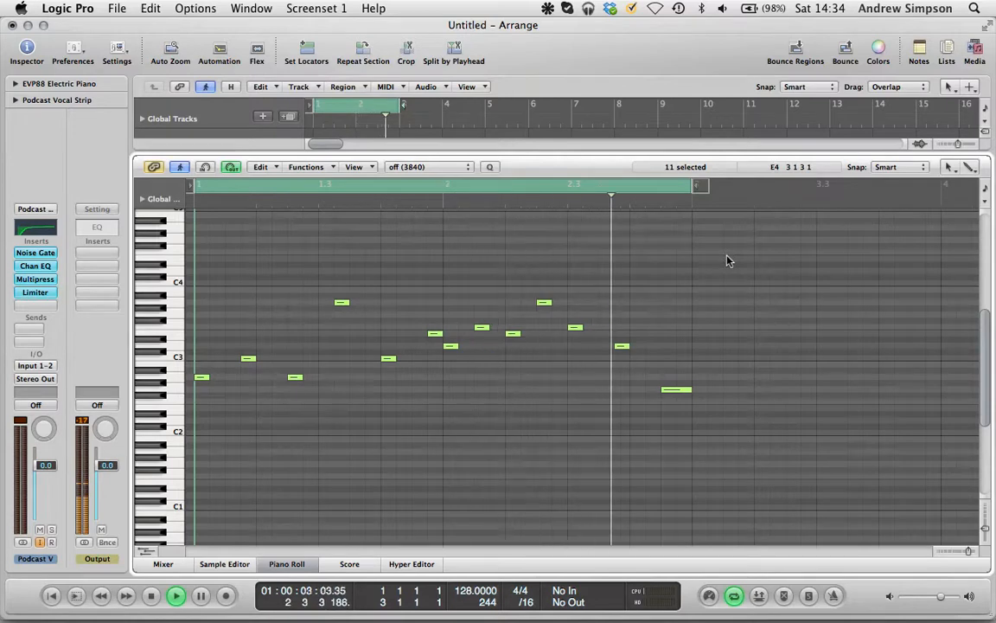
pyautogui.press('space')
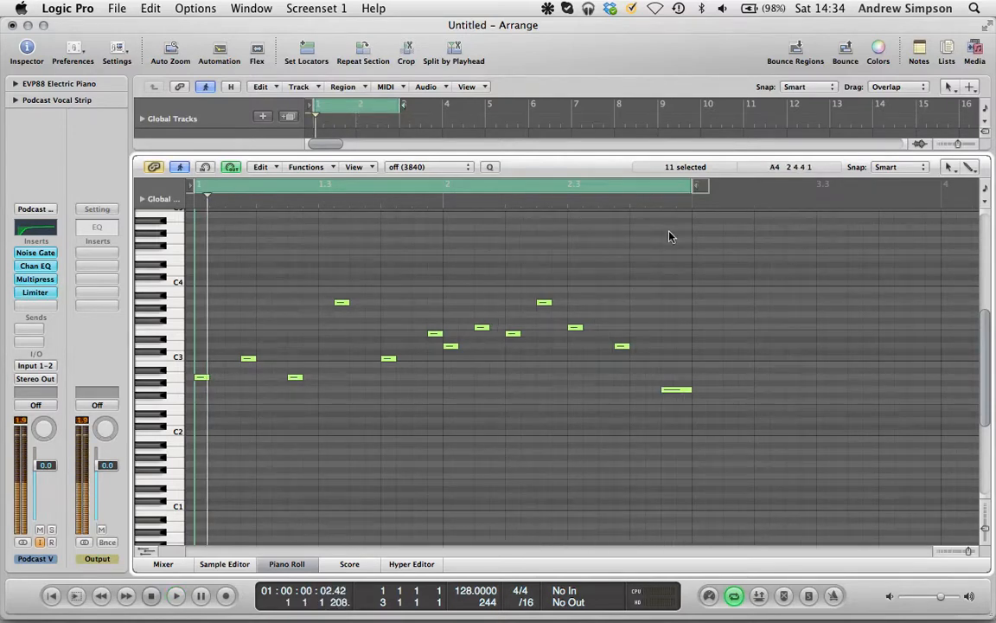
# Delete all the melody notes in the electric piano region
pyautogui.scroll(-1, 761, 296)
pyautogui.scroll(-4, 760, 296)
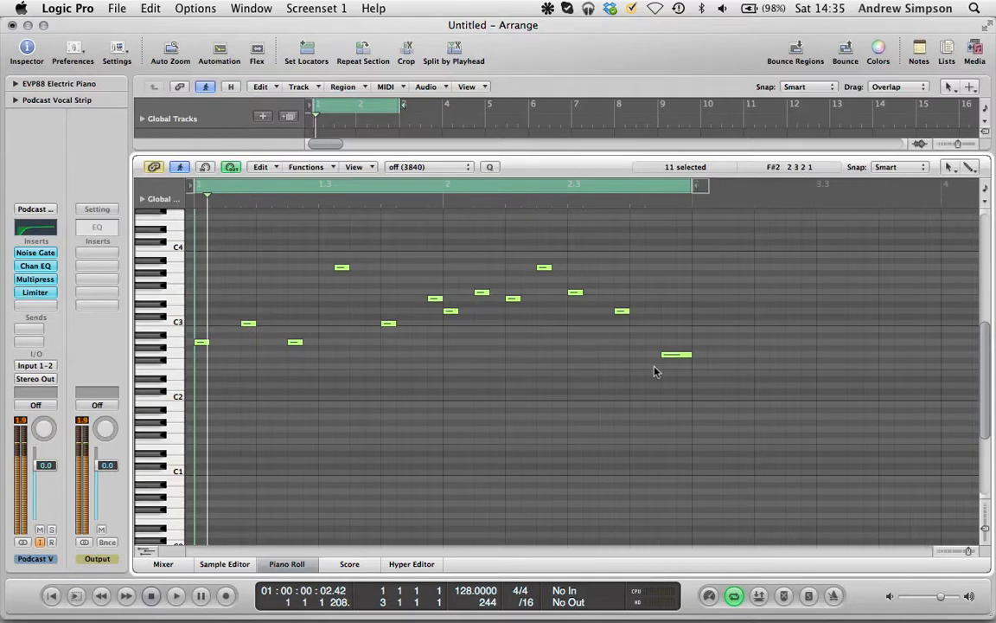
pyautogui.moveTo(734, 411); pyautogui.dragTo(45, 230)
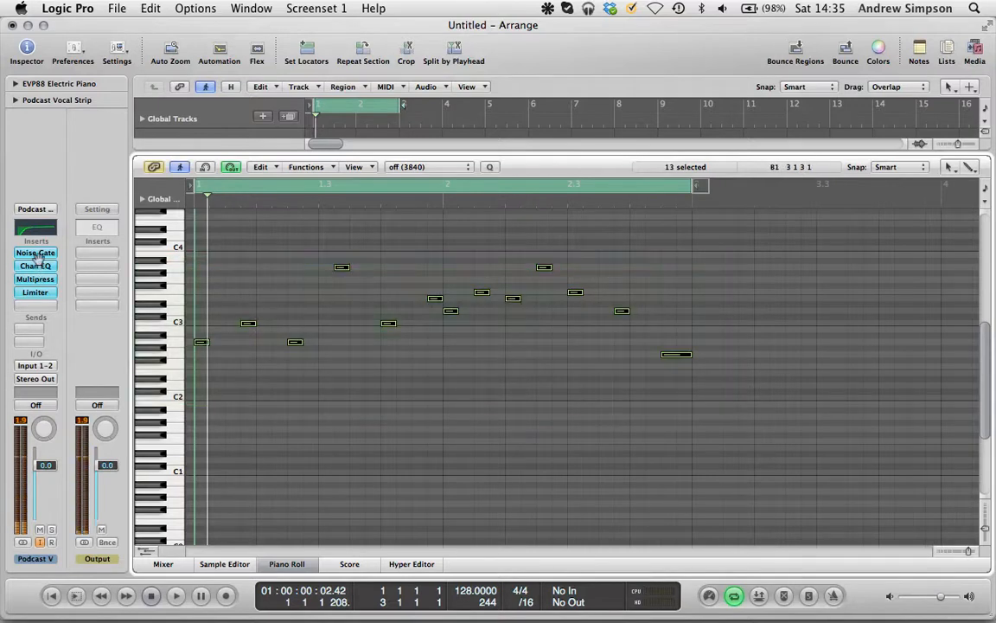
pyautogui.press('Delete')
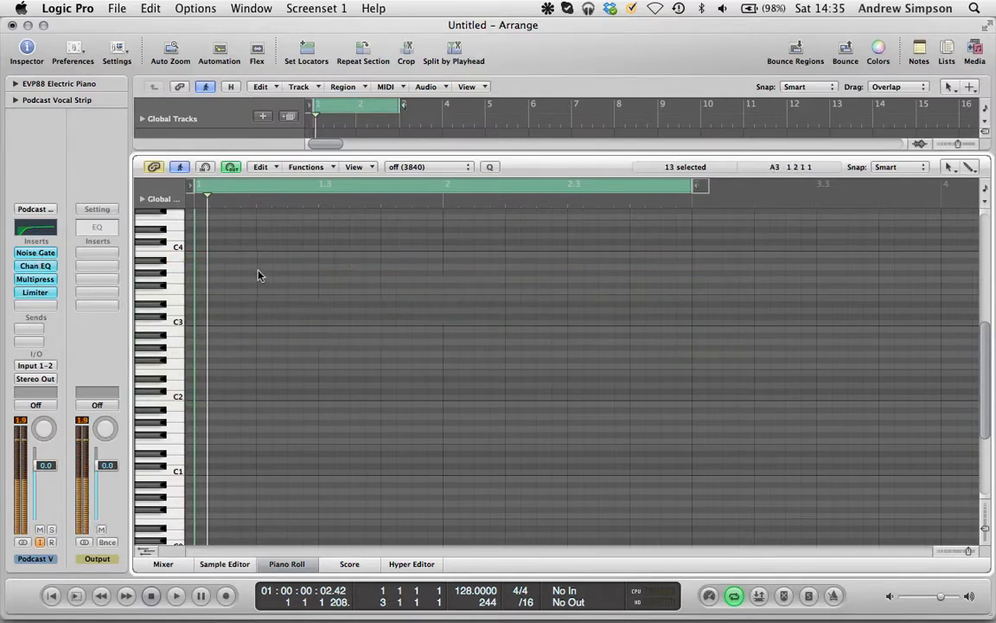
# Draw eleven A2 notes with the Pencil tool, one every three sixteenths from the start of bar 1 to the end of bar 2
pyautogui.press('Escape')
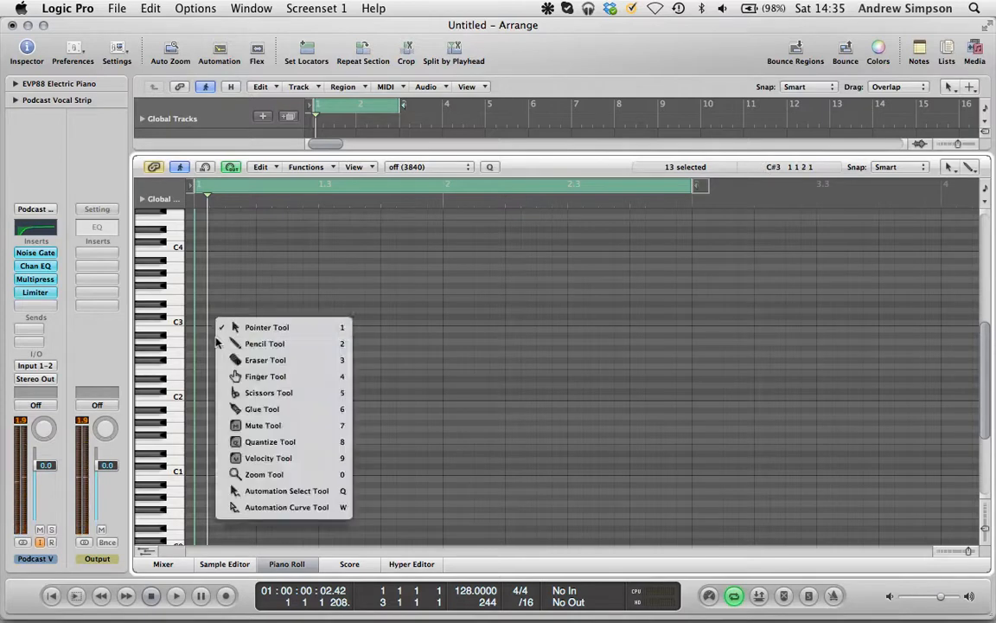
pyautogui.click(217, 342)
pyautogui.click(201, 343)
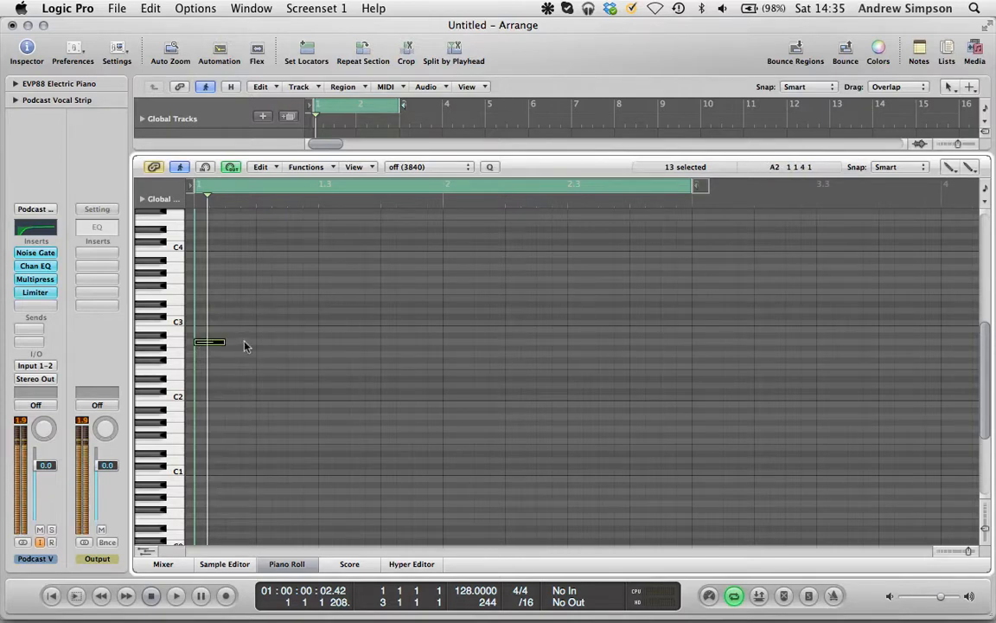
pyautogui.click(248, 343)
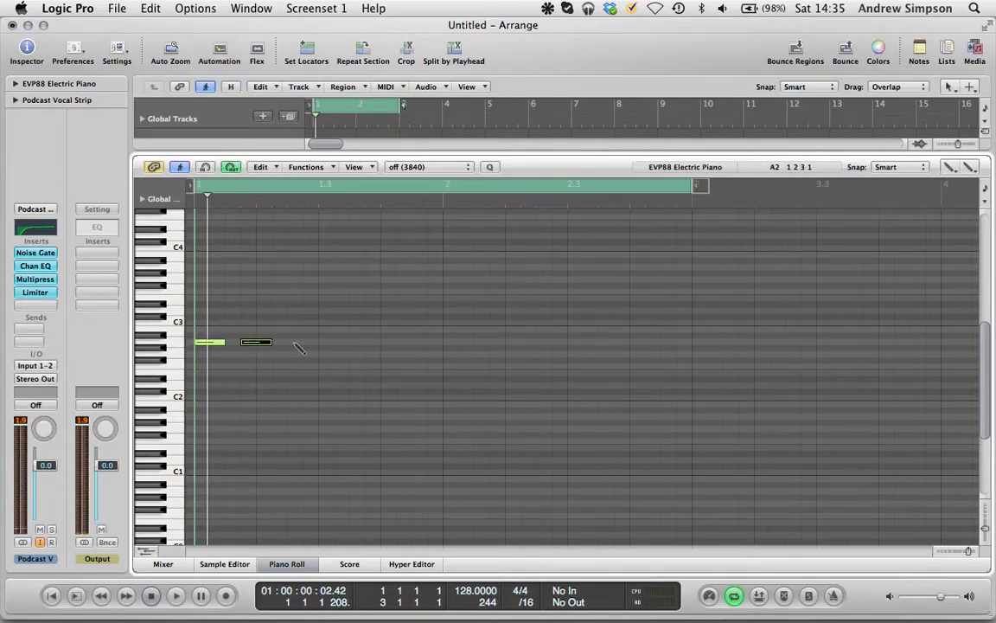
pyautogui.click(295, 343)
pyautogui.click(342, 343)
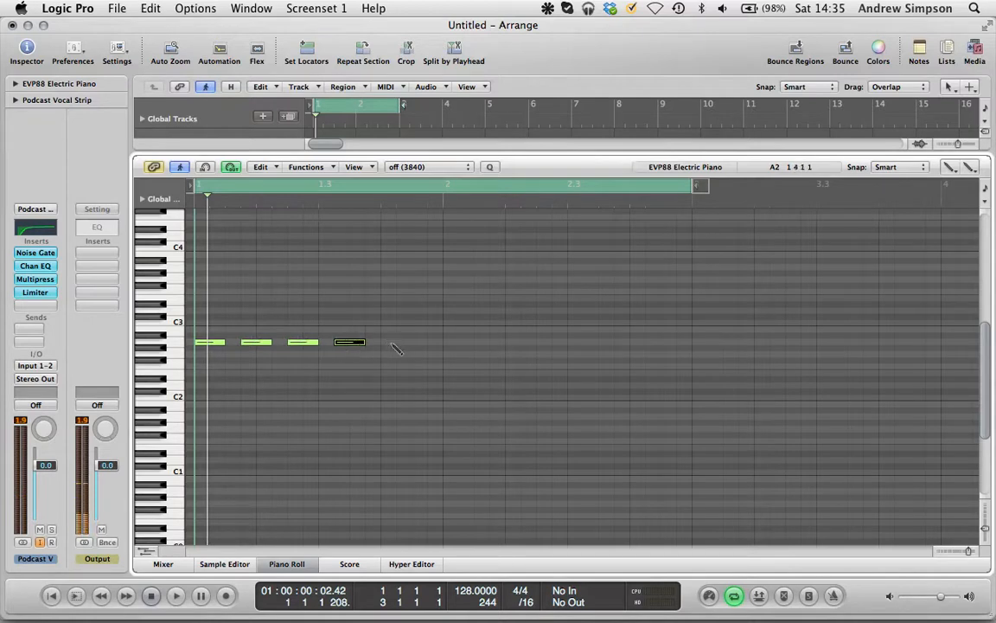
pyautogui.click(391, 344)
pyautogui.click(437, 344)
pyautogui.click(482, 343)
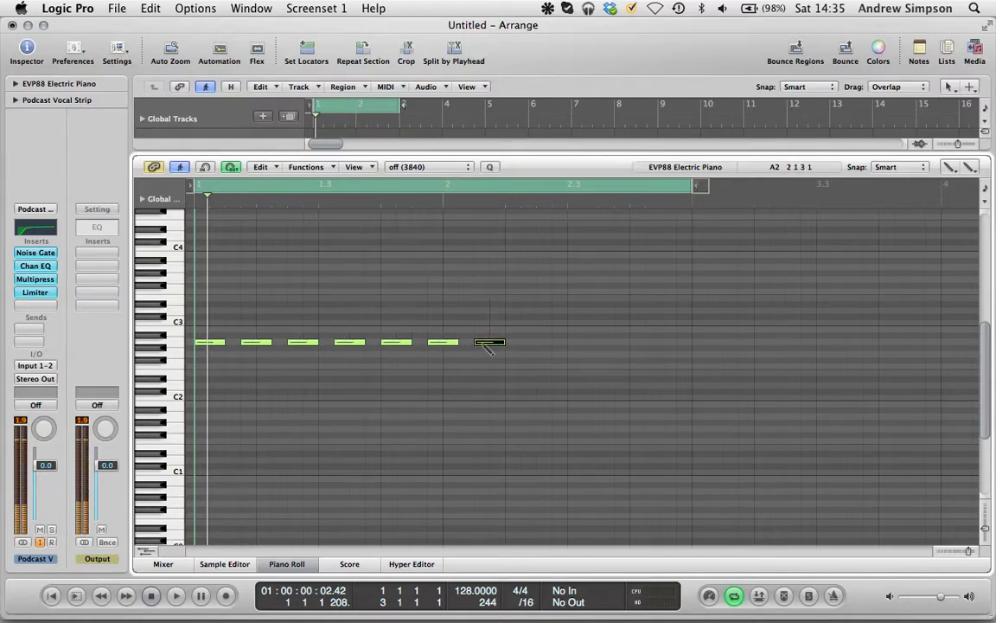
pyautogui.click(529, 344)
pyautogui.click(576, 343)
pyautogui.click(622, 343)
pyautogui.click(670, 343)
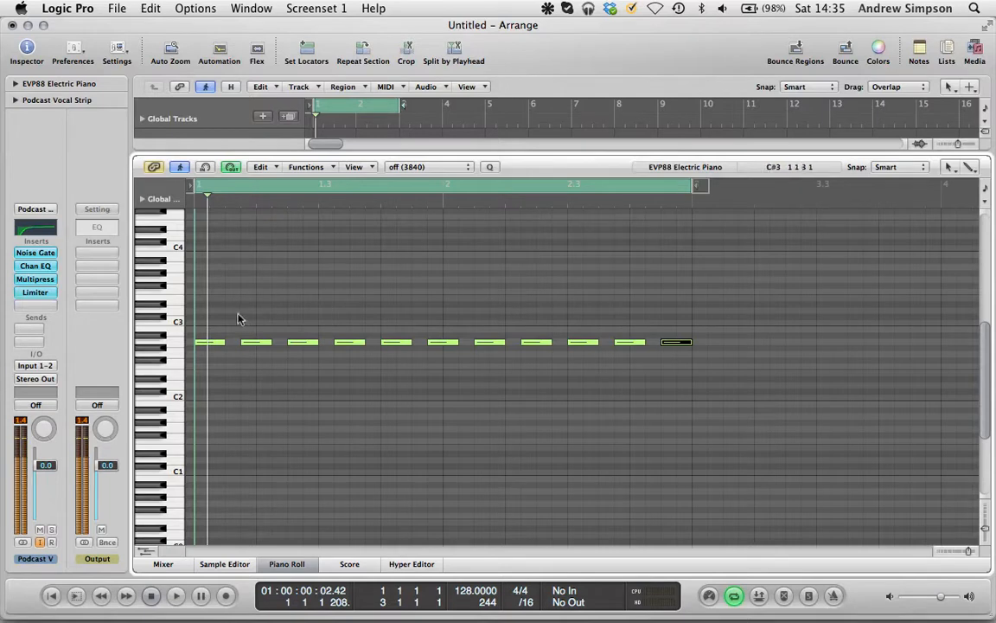
# Raise the second A2 note to C3 and delete the whole row of drawn notes
pyautogui.moveTo(256, 343); pyautogui.dragTo(255, 324)
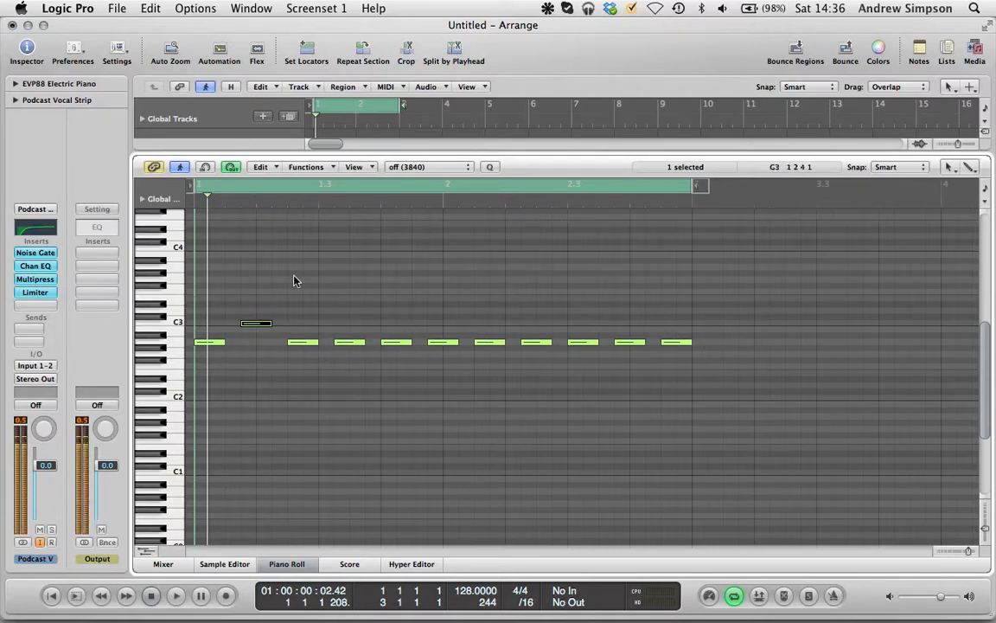
pyautogui.moveTo(705, 378); pyautogui.dragTo(215, 288)
pyautogui.press('Delete')
# Undo the recent note edits back to the original melody and deselect its notes
pyautogui.press('super+z')
pyautogui.press('super+z')
pyautogui.press('super+z')
pyautogui.press('super+z')
pyautogui.press('super+z')
pyautogui.press('super+z')
pyautogui.press('super+z')
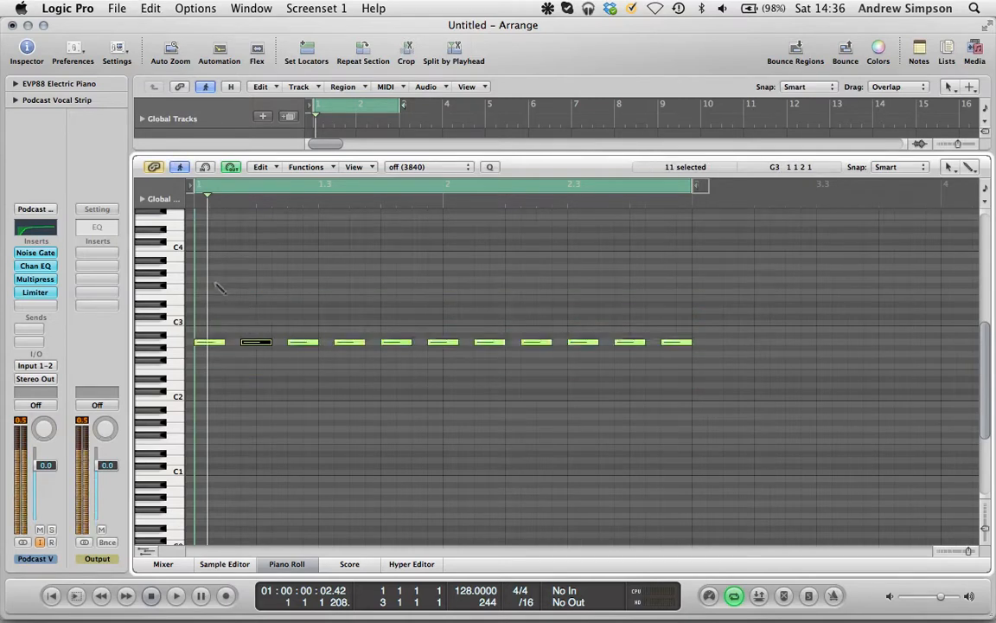
pyautogui.press('super+z')
pyautogui.press('super+z')
pyautogui.press('super+z')
pyautogui.press('super+z')
pyautogui.press('super+z')
pyautogui.press('super+z')
pyautogui.press('super+z')
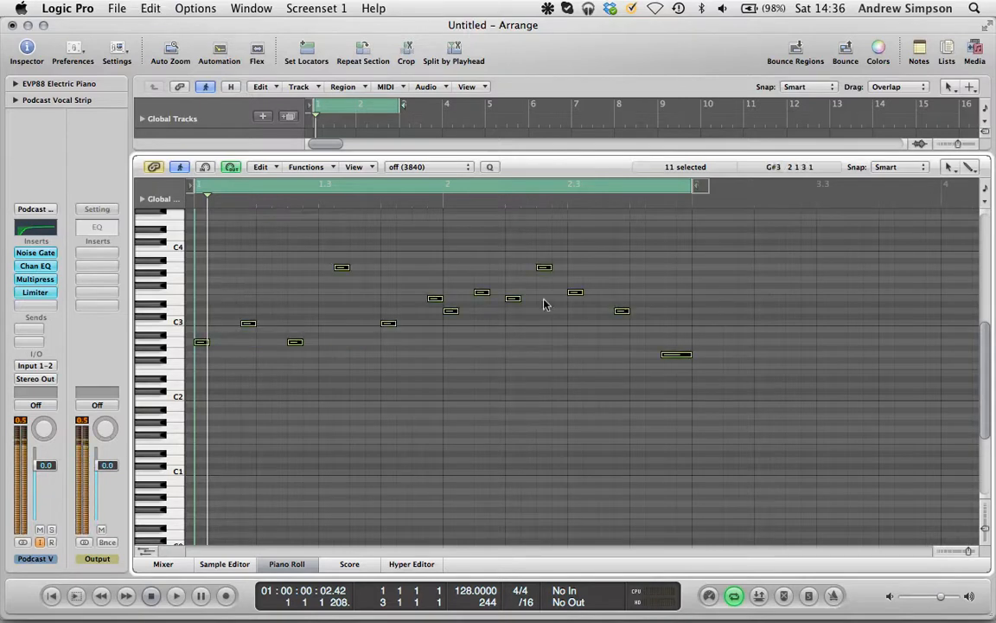
pyautogui.click(413, 262)
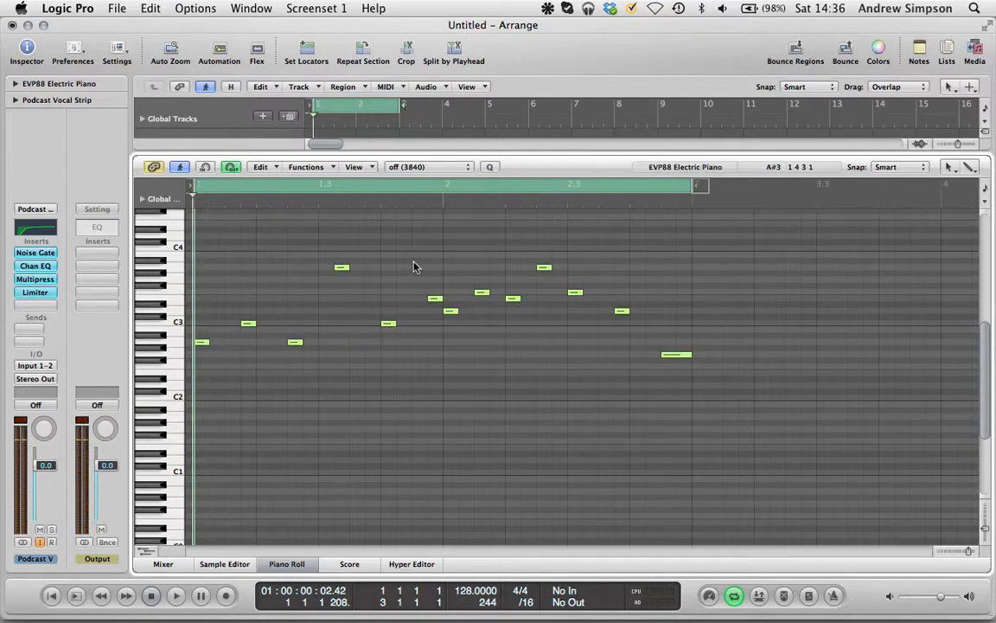
# Play the restored melody once more to check its rhythm
pyautogui.press('space')
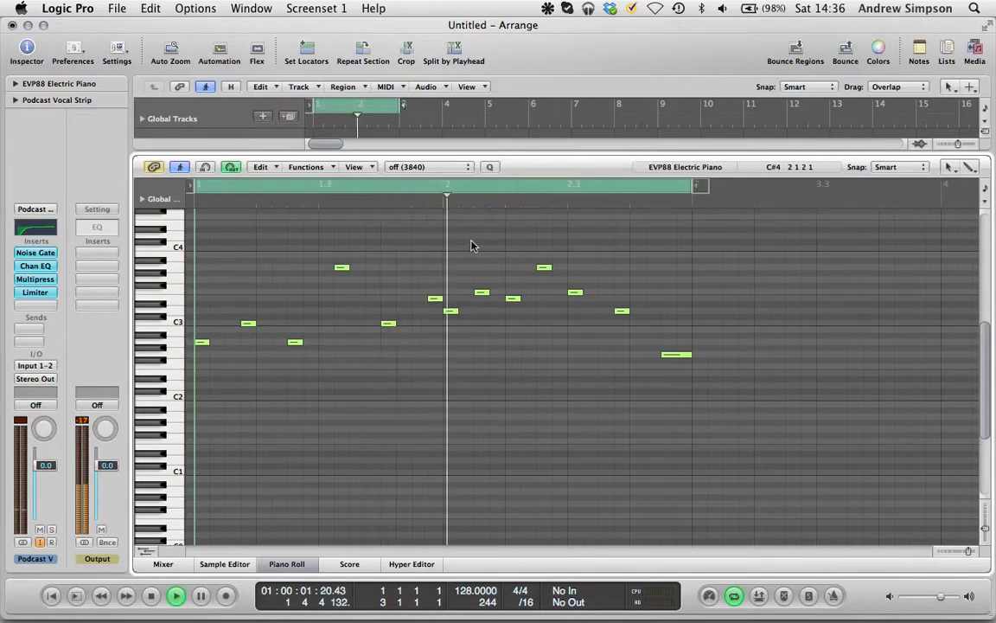
pyautogui.press('space')
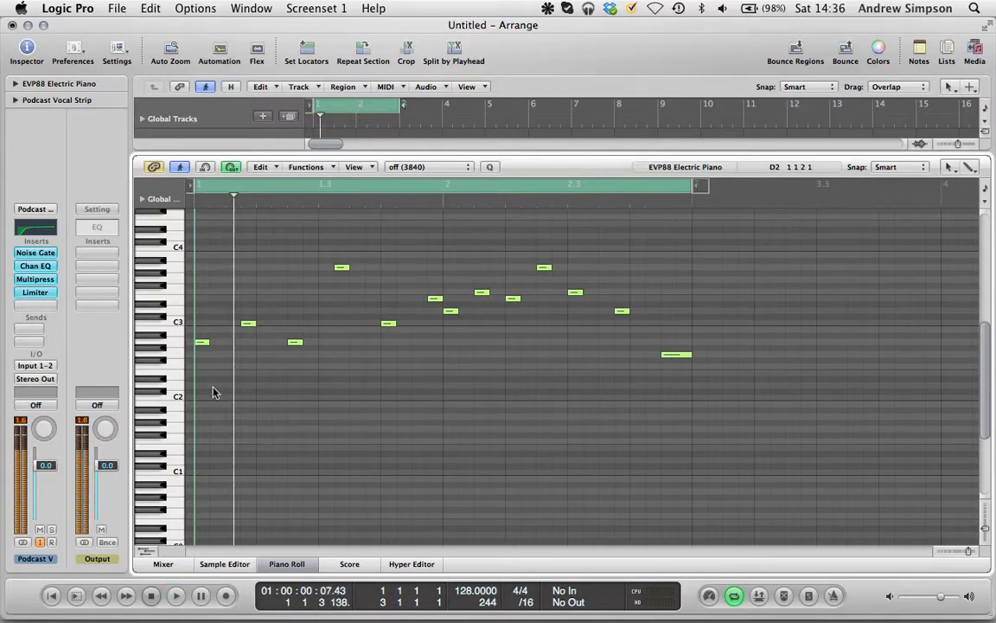
# Draw an A1 note at the start of bar 1 with the Pencil tool and shorten it to about a sixteenth
pyautogui.scroll(-2, 214, 393)
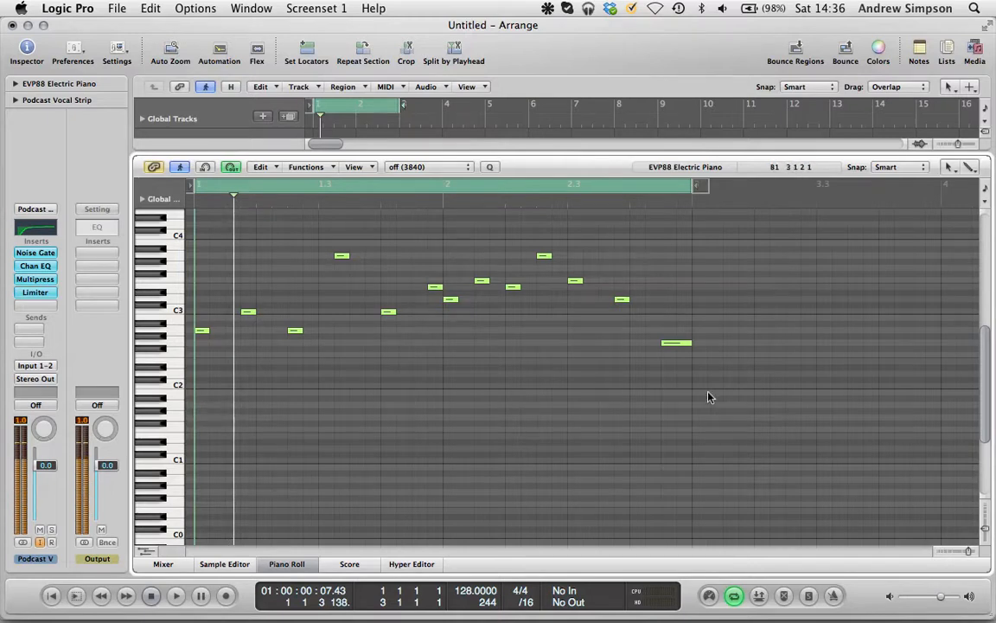
pyautogui.press('Escape')
pyautogui.press('2')
pyautogui.click(208, 406)
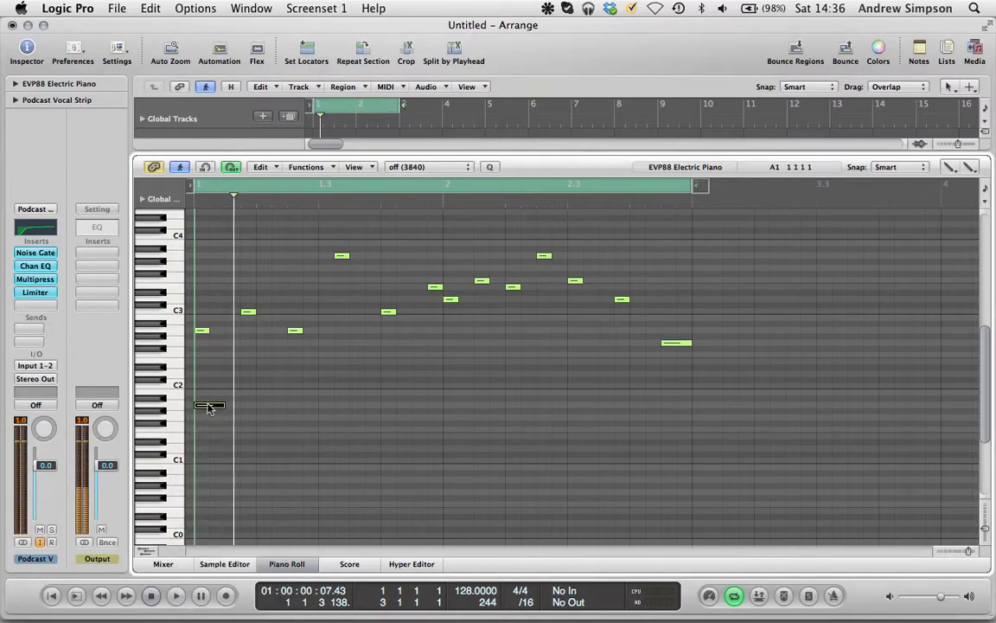
pyautogui.moveTo(209, 405); pyautogui.dragTo(201, 405)
# Add ten more A1 notes at three-sixteenth intervals through bar 2, making the final one about an eighth long
pyautogui.click(248, 404)
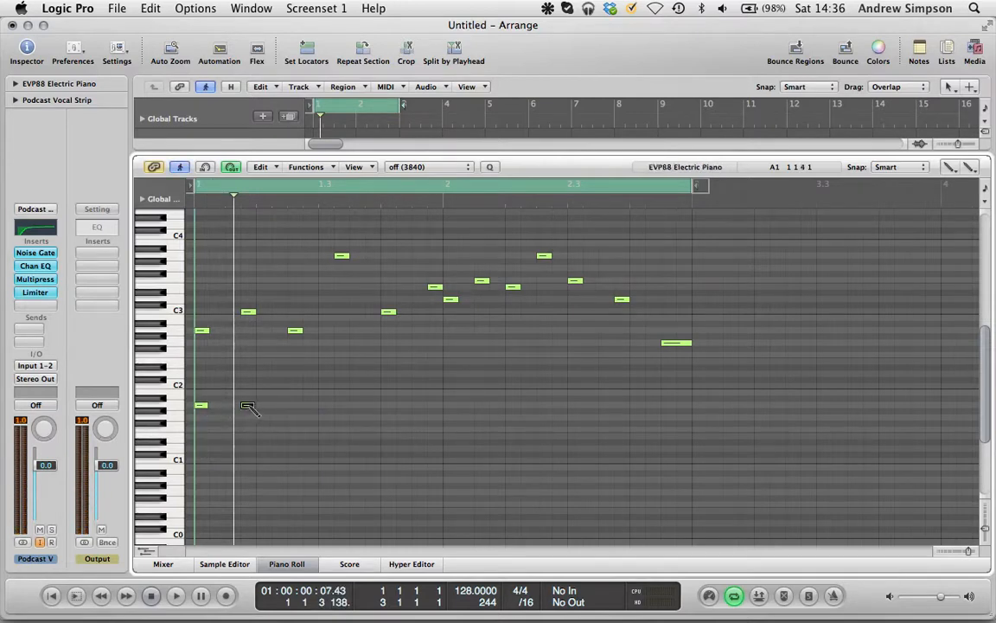
pyautogui.click(292, 405)
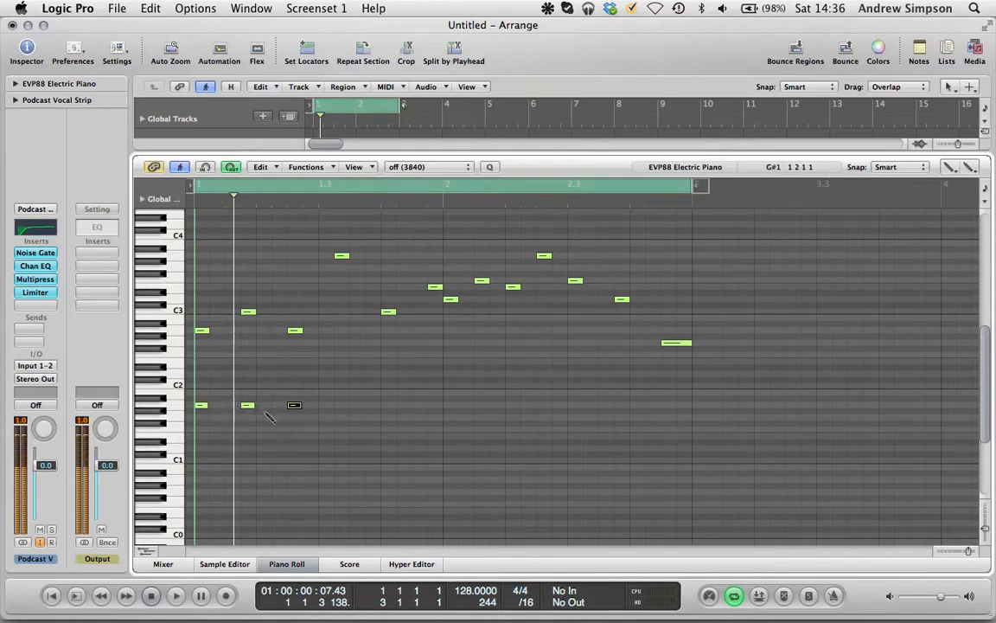
pyautogui.click(341, 406)
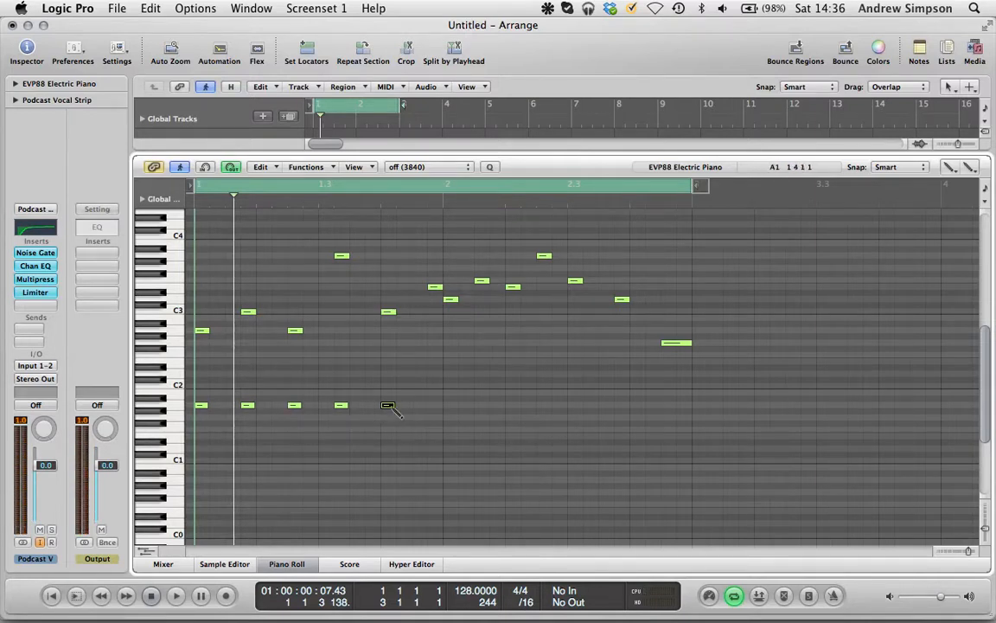
pyautogui.click(387, 406)
pyautogui.click(435, 405)
pyautogui.click(481, 406)
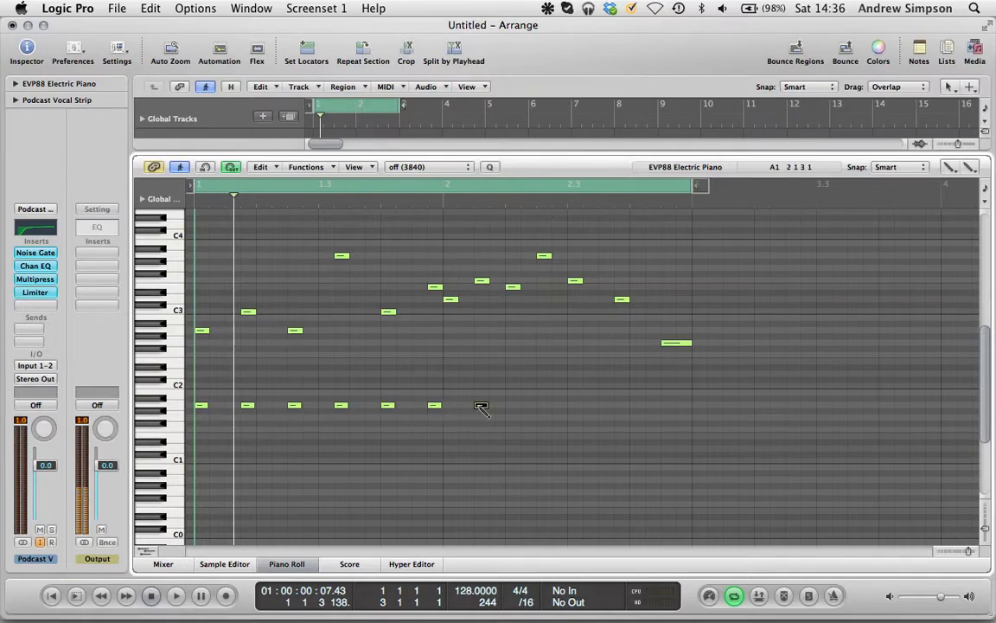
pyautogui.click(529, 406)
pyautogui.click(575, 406)
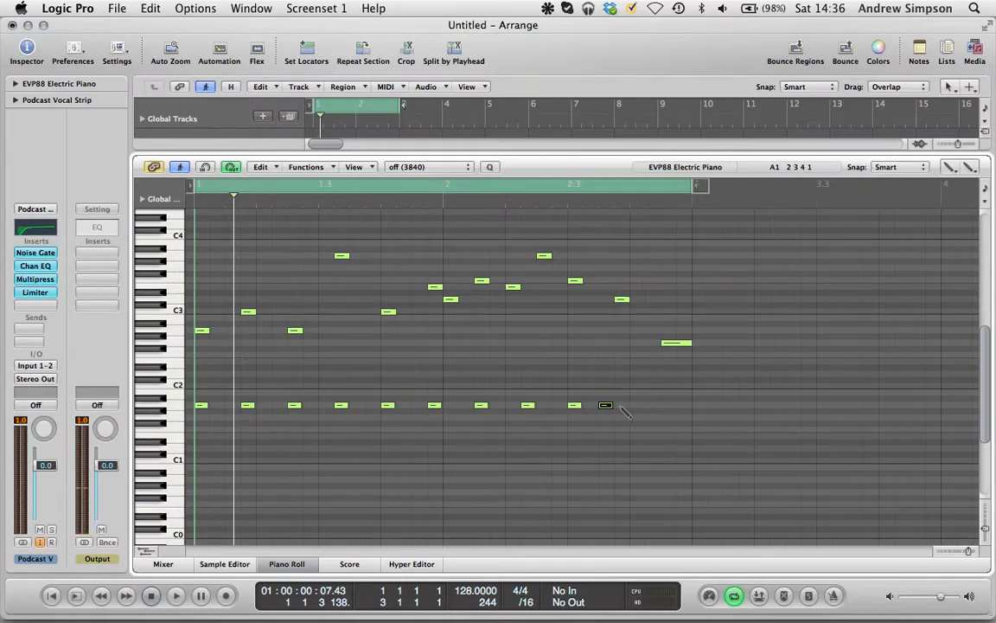
pyautogui.moveTo(614, 407); pyautogui.dragTo(687, 404)
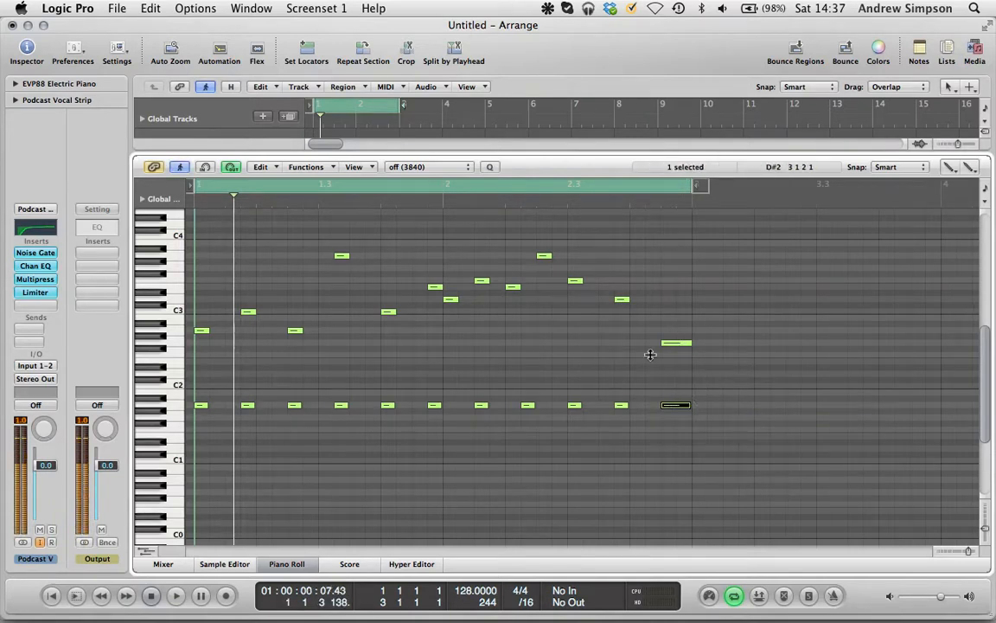
# Play the melody together with the A1 bass notes
pyautogui.press('space')
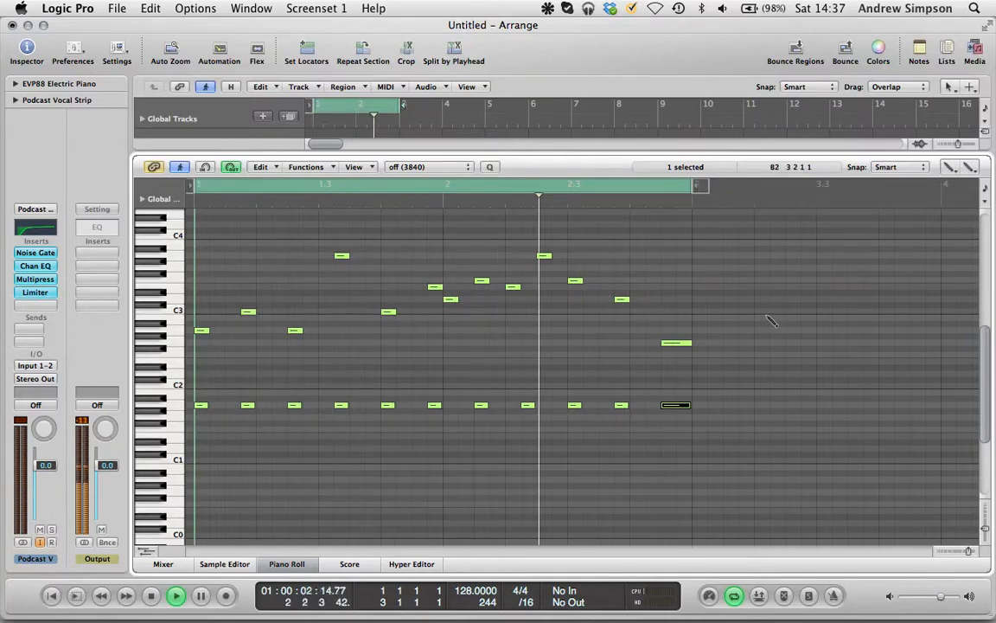
pyautogui.press('space')
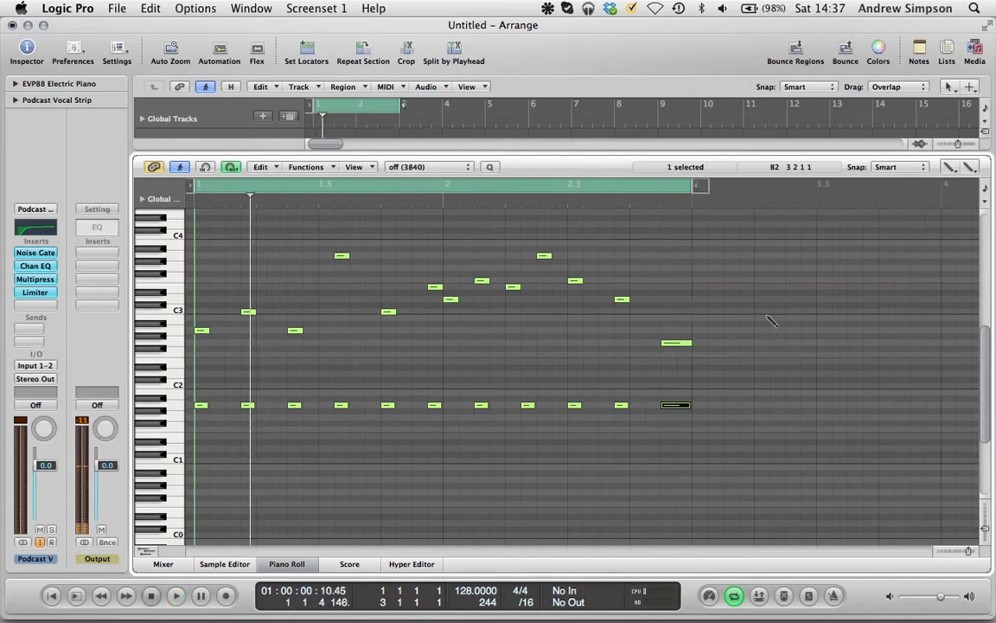
# Copy the whole row of A1 bass notes one octave down to A0
pyautogui.scroll(-1, 761, 325)
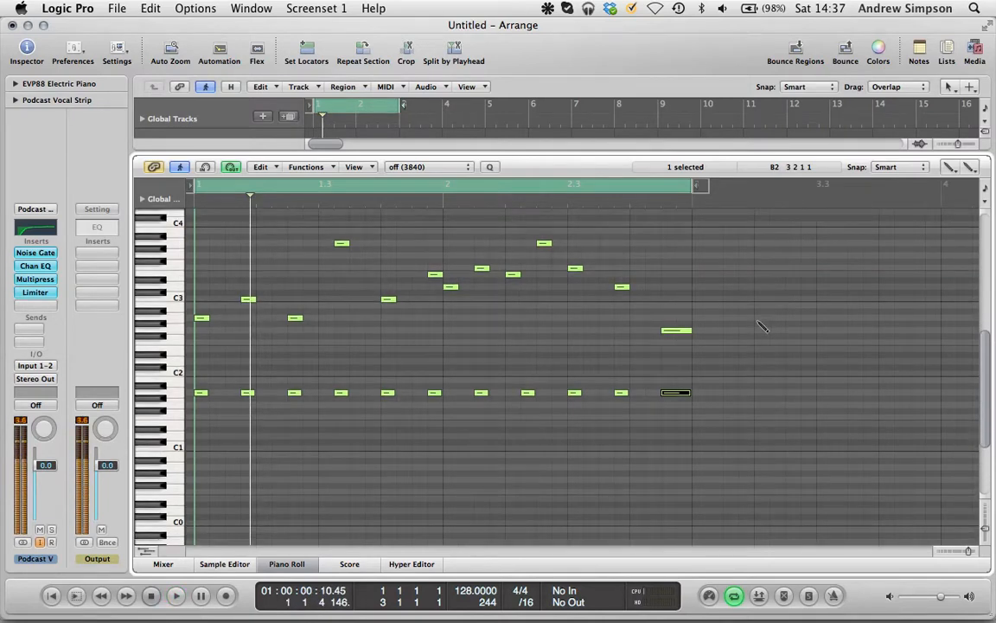
pyautogui.scroll(-1, 761, 325)
pyautogui.press('Escape')
pyautogui.press('Escape')
pyautogui.moveTo(774, 408); pyautogui.dragTo(203, 460)
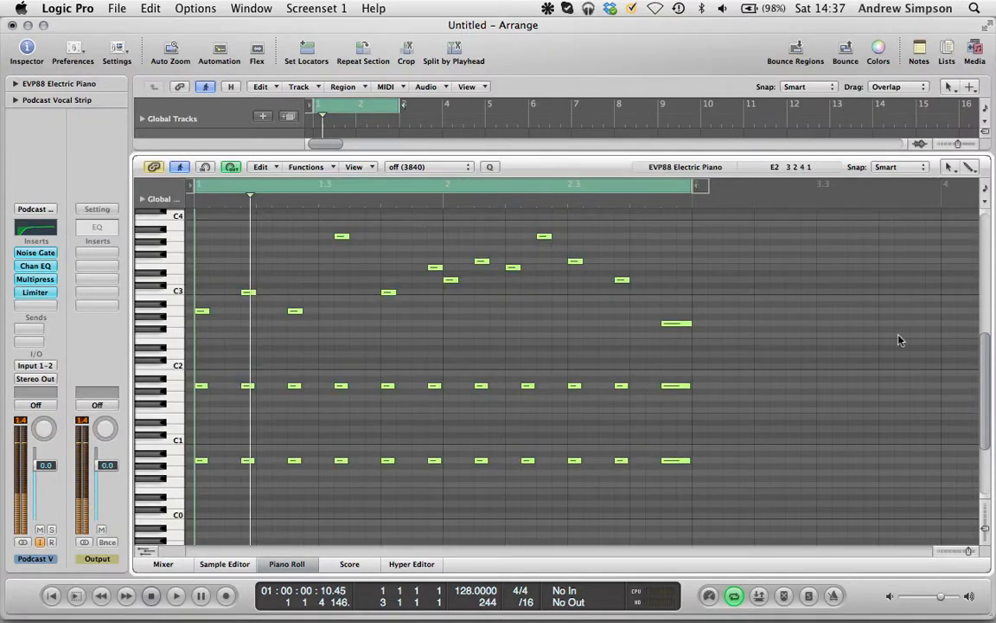
# Play the melody with both octaves of the bass row
pyautogui.press('space')
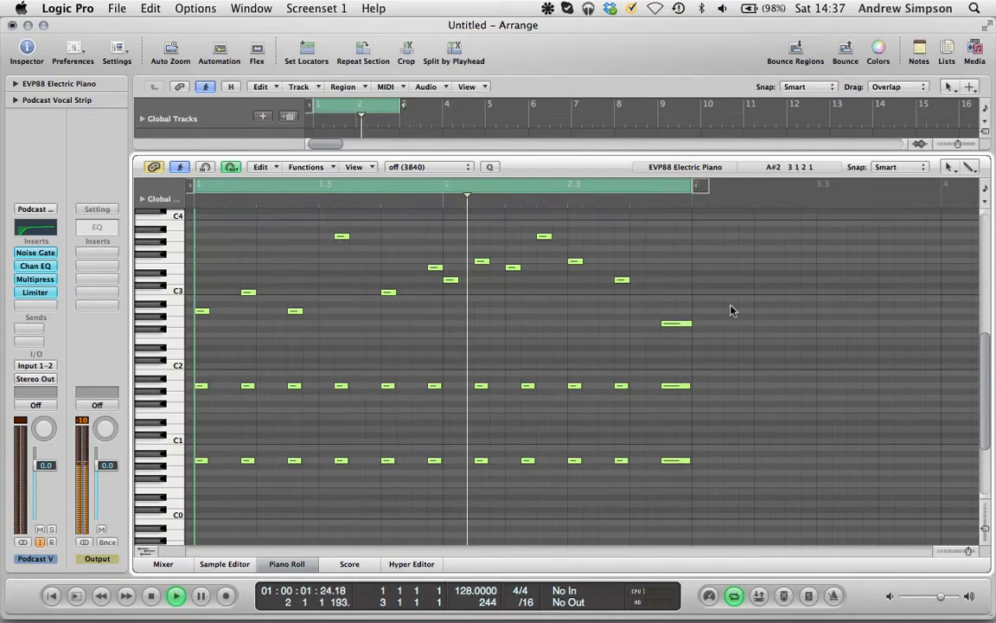
pyautogui.press('space')
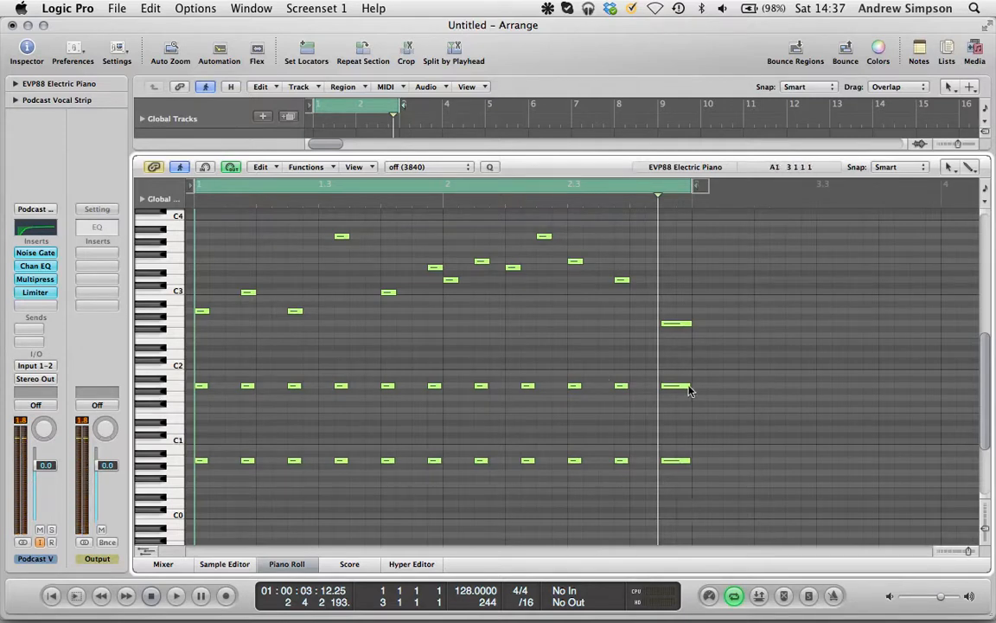
pyautogui.click(946, 551)
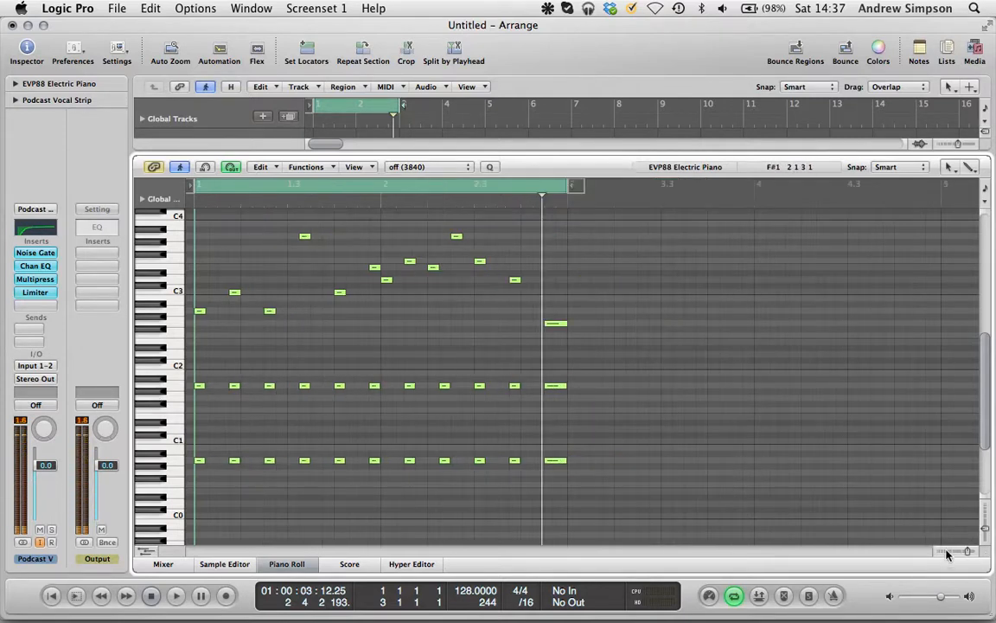
# Extend the electric piano region and the cycle range to the start of bar 9, covering eight bars
pyautogui.click(946, 550)
pyautogui.moveTo(392, 190); pyautogui.dragTo(944, 200)
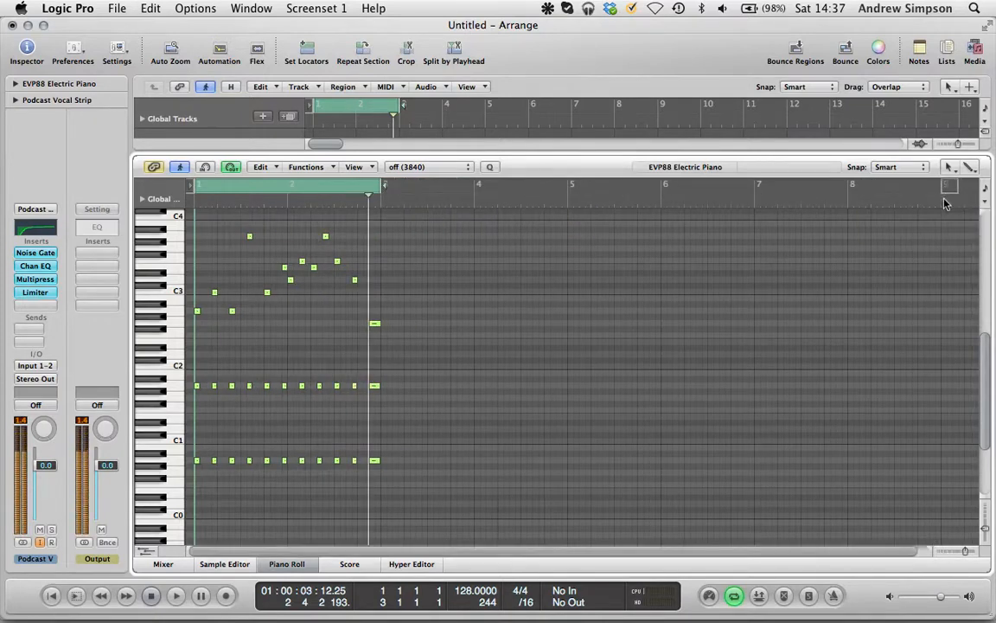
pyautogui.moveTo(382, 193); pyautogui.dragTo(941, 217)
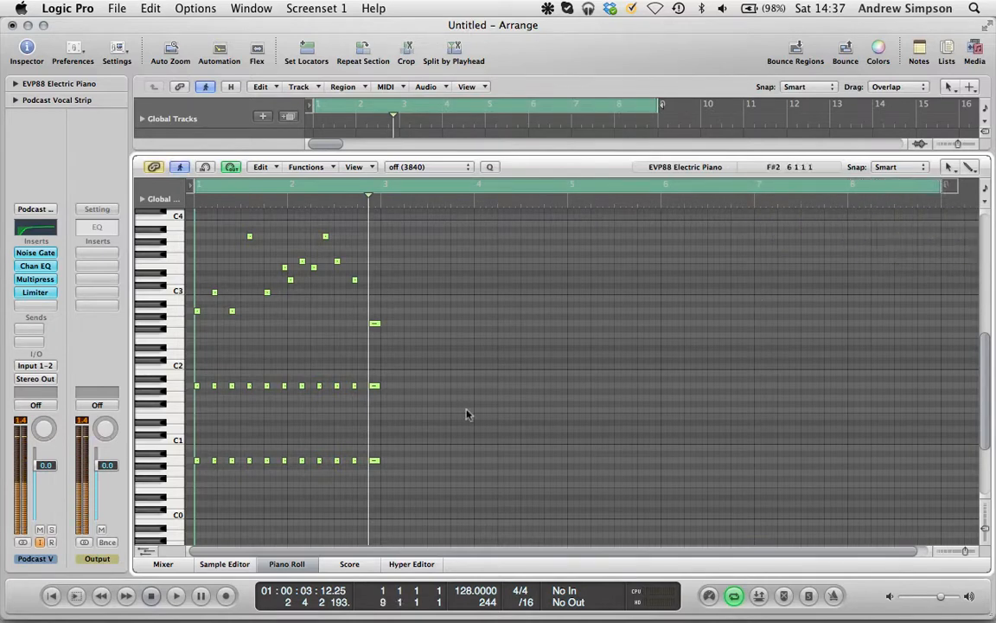
# Copy all melody and bass notes of the two-bar riff three times to fill bars 3 through 8
pyautogui.moveTo(377, 493); pyautogui.dragTo(182, 203)
pyautogui.press('space')
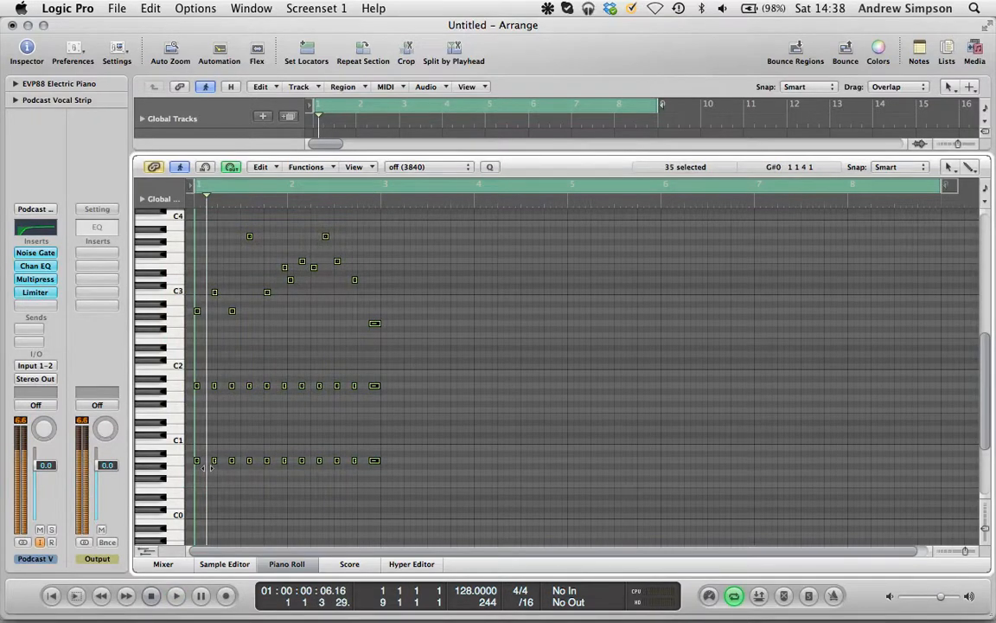
pyautogui.moveTo(215, 466); pyautogui.dragTo(754, 464)
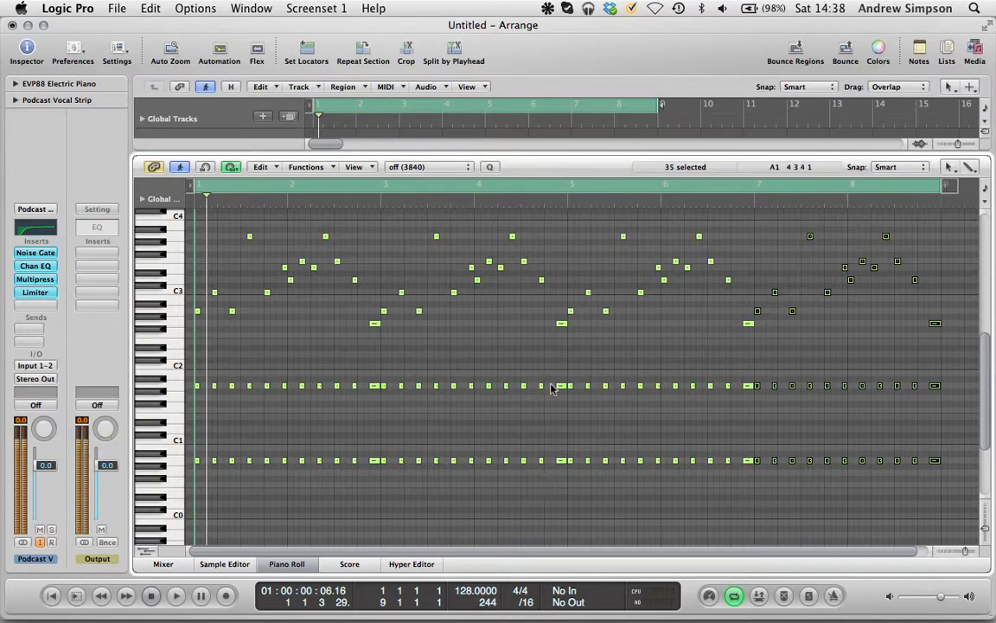
# Transpose both octaves of bass notes in bars 3 and 4 down four semitones to F and play the result
pyautogui.moveTo(561, 381); pyautogui.dragTo(386, 490)
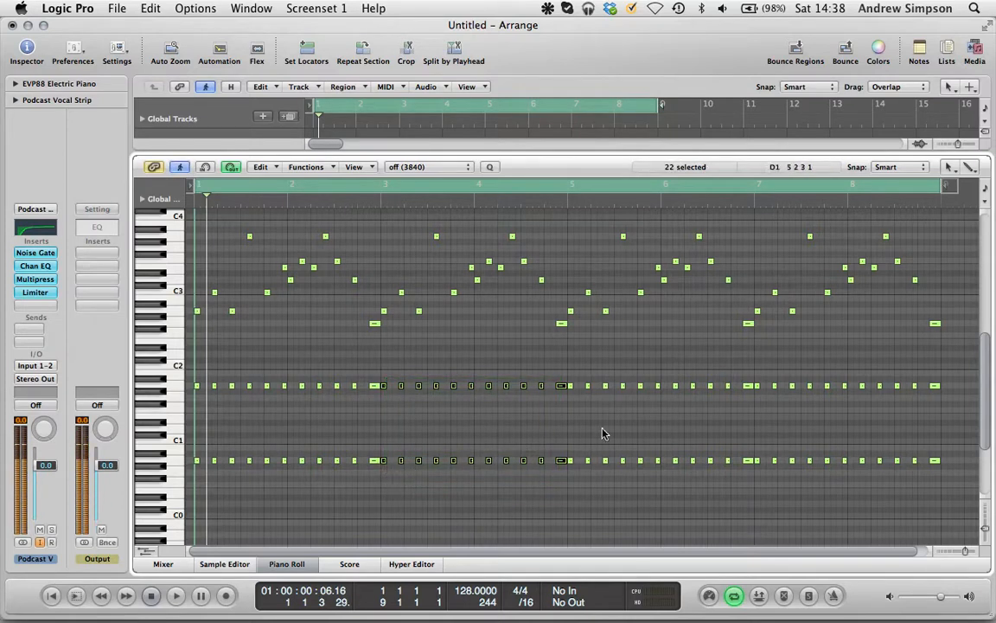
pyautogui.hotkey('alt', 'Down')
pyautogui.hotkey('alt', 'Down')
pyautogui.hotkey('alt', 'Down')
pyautogui.hotkey('alt', 'Down')
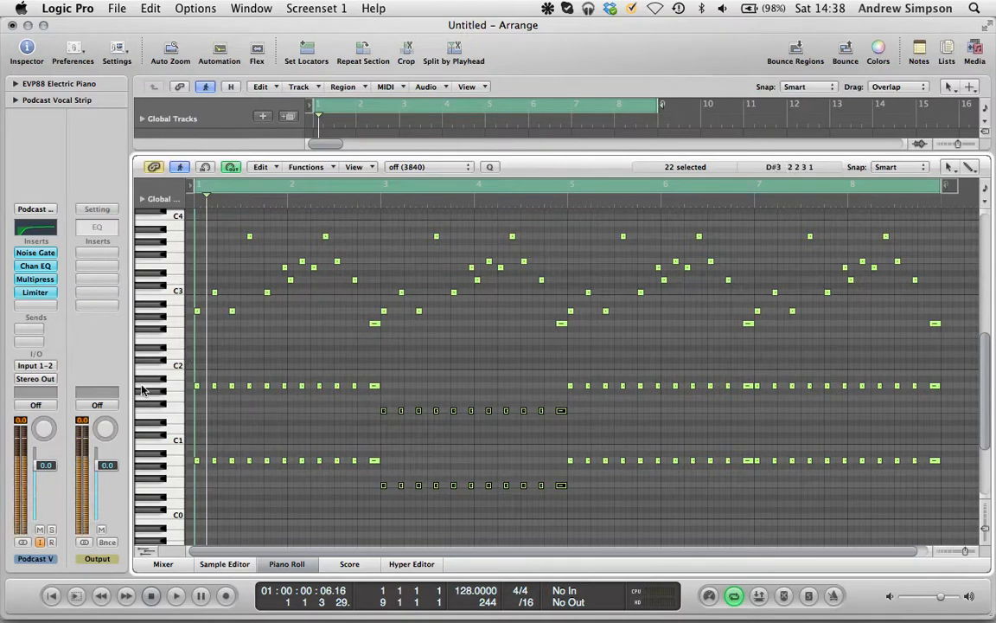
pyautogui.press('space')
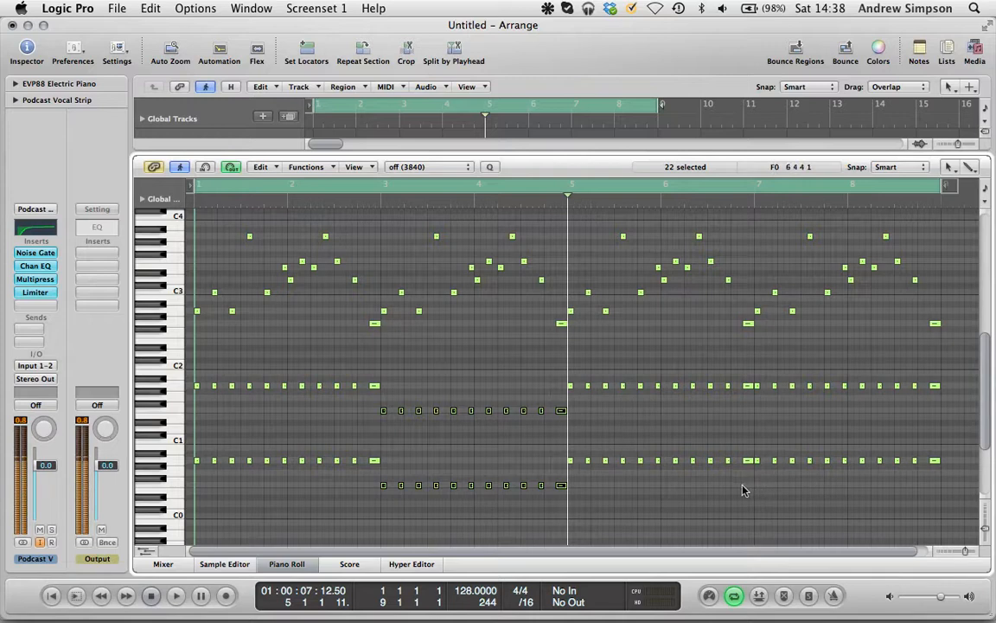
# Transpose both octaves of bass notes in bars 5 and 6 down two semitones to G and play the result
pyautogui.moveTo(747, 485); pyautogui.dragTo(573, 380)
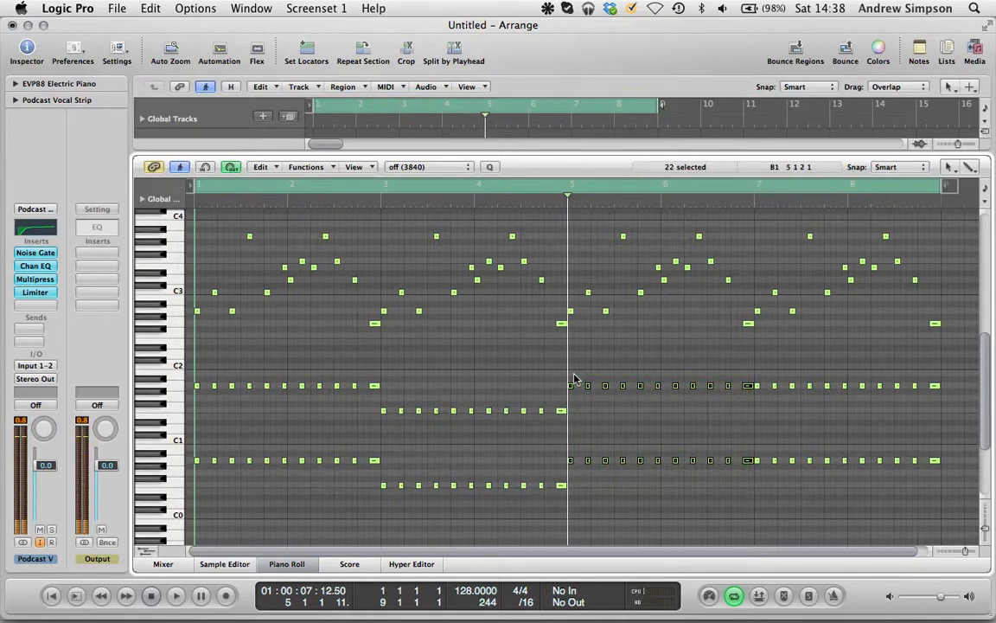
pyautogui.hotkey('alt', 'Down')
pyautogui.hotkey('alt', 'Down')
pyautogui.press('space')
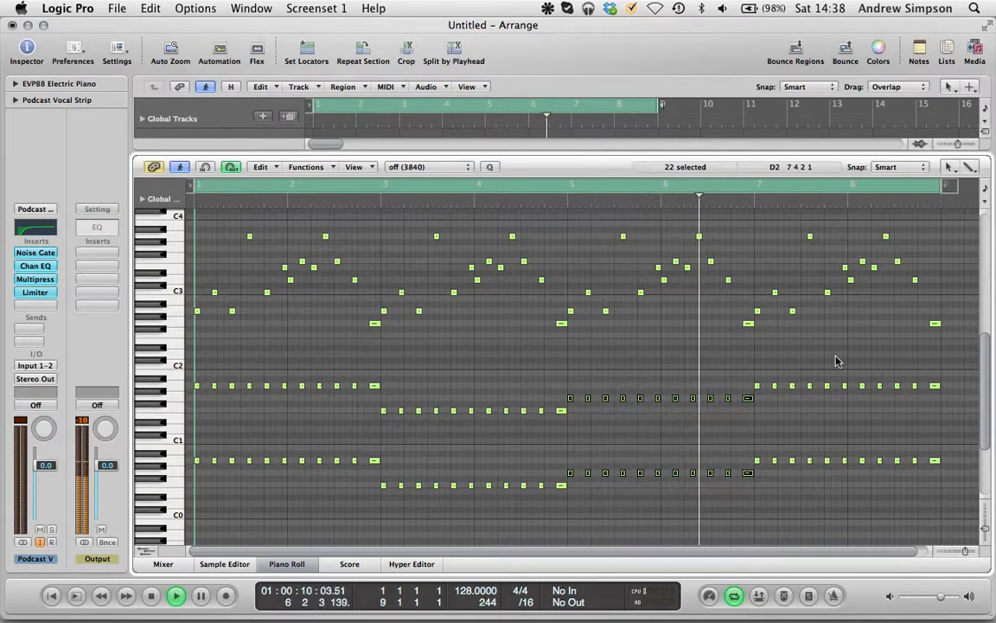
pyautogui.press('space')
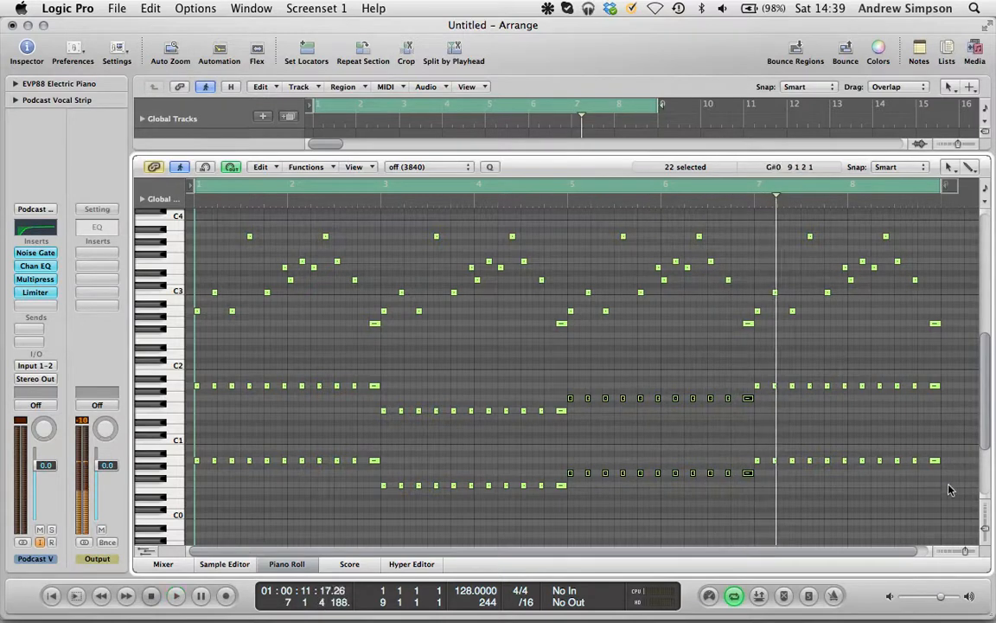
# Transpose both octaves of bass notes in bars 7 and 8 up three semitones to C
pyautogui.moveTo(948, 492); pyautogui.dragTo(761, 389)
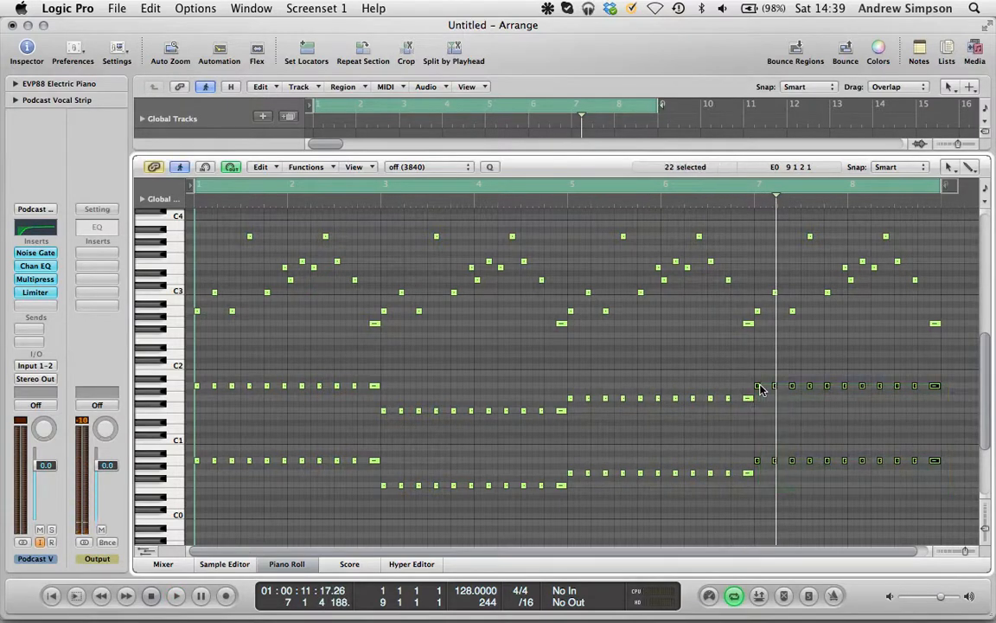
pyautogui.hotkey('alt', 'Up')
pyautogui.hotkey('alt', 'Up')
pyautogui.hotkey('alt', 'Up')
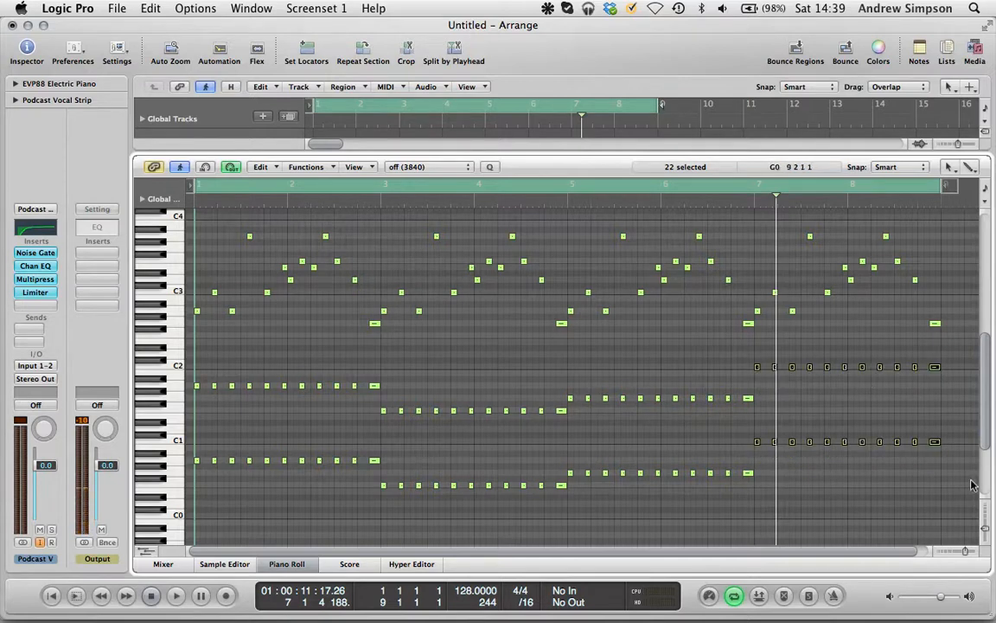
# Lower the last three bass notes of bar 8 in both octaves by one semitone to B
pyautogui.moveTo(967, 478); pyautogui.dragTo(895, 369)
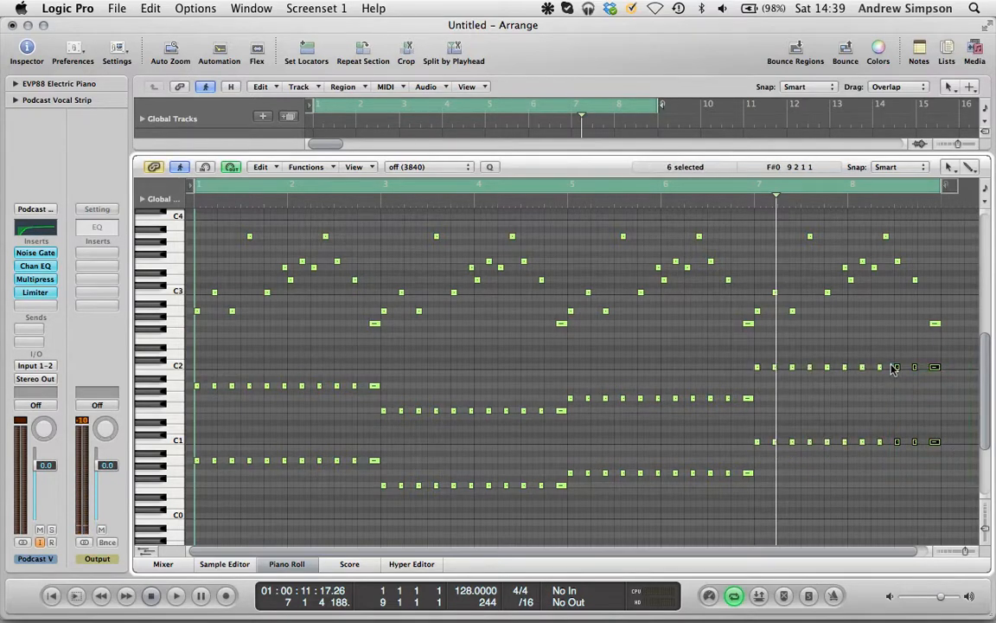
pyautogui.hotkey('alt', 'Down')
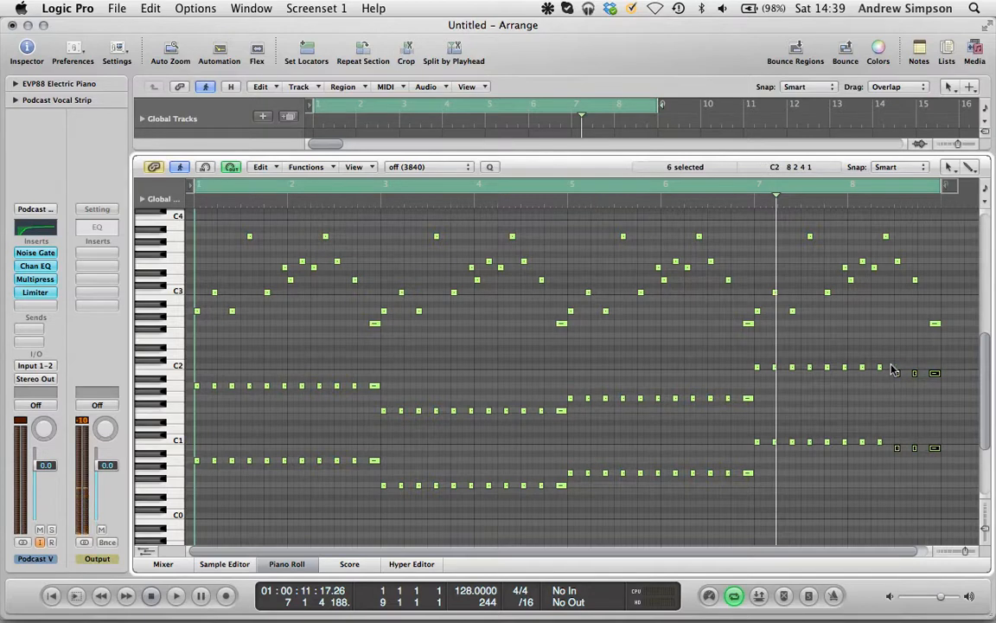
pyautogui.click(900, 358)
# Play the full eight-bar riff with its changing bass line
pyautogui.press('space')
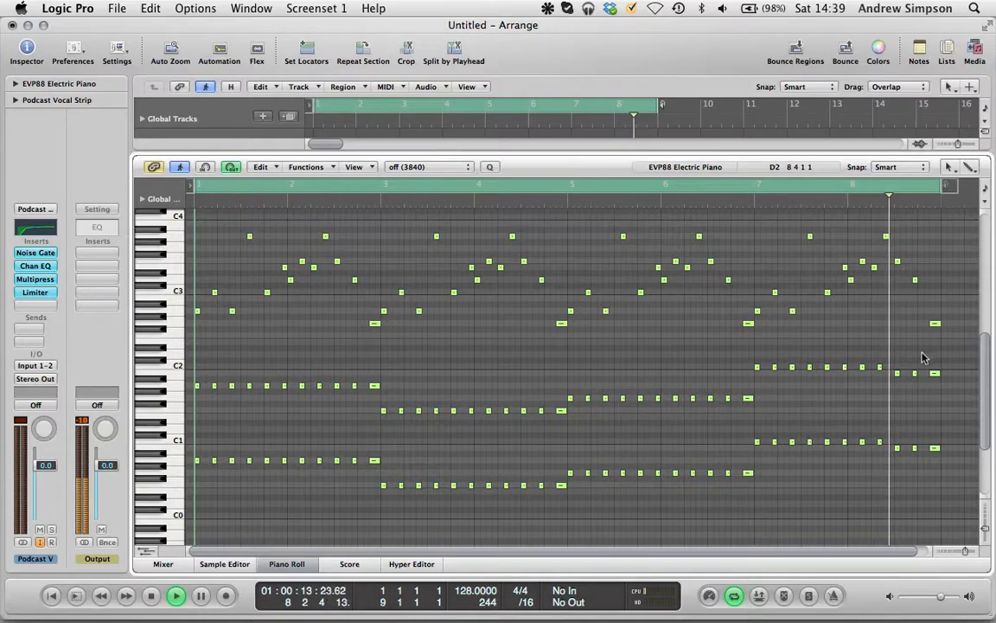
pyautogui.press('space')
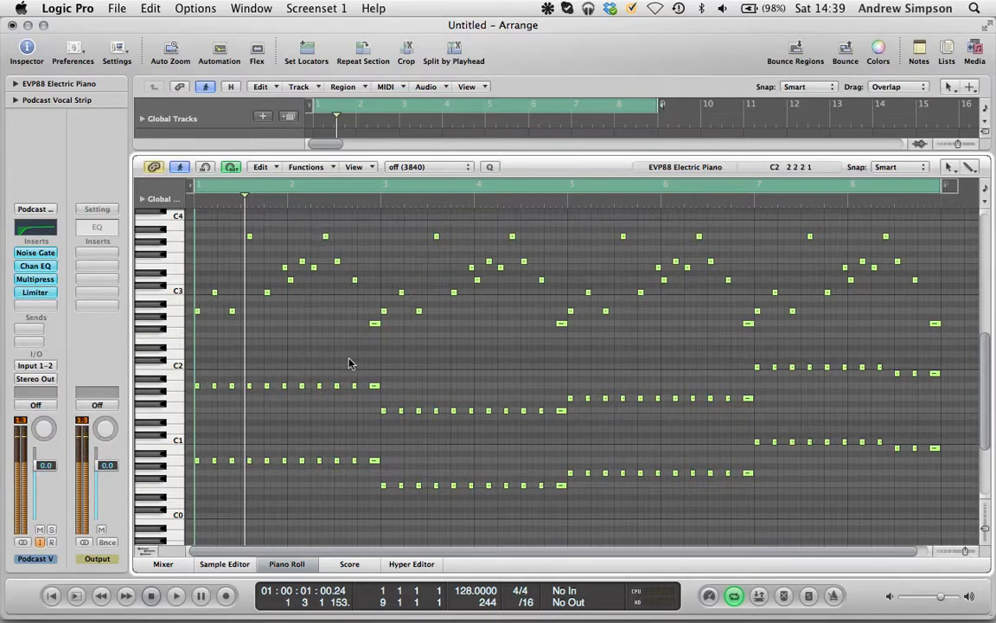
pyautogui.click(231, 309)
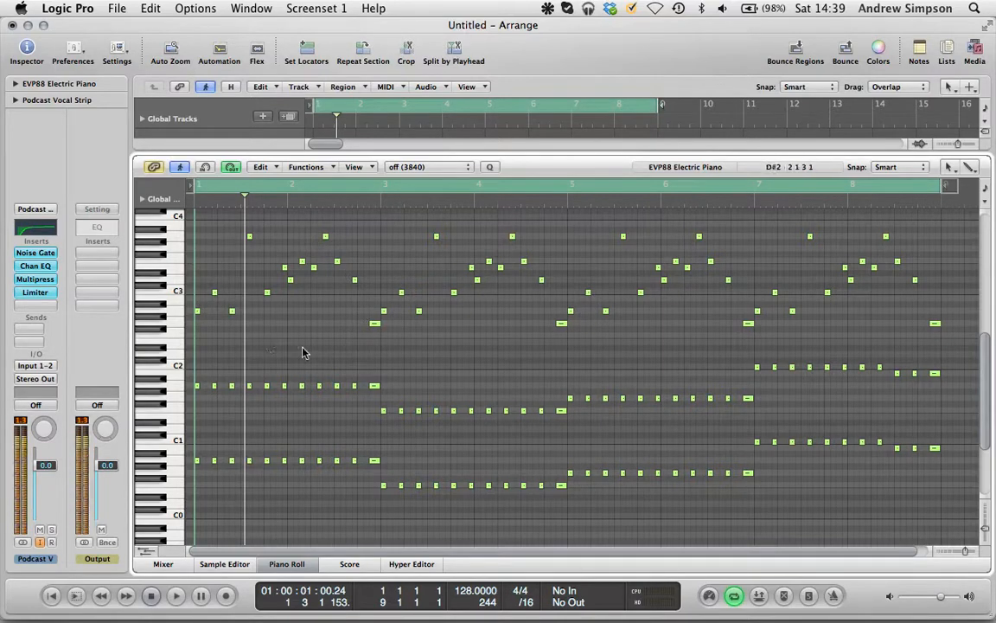